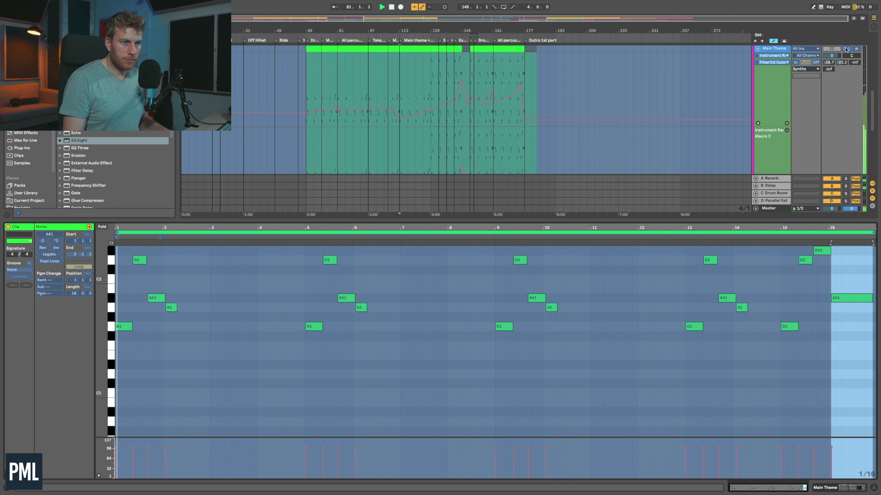
# Step: Take the Main Theme track out of solo and stop playback
pyautogui.click(832, 48)
pyautogui.click(846, 49)
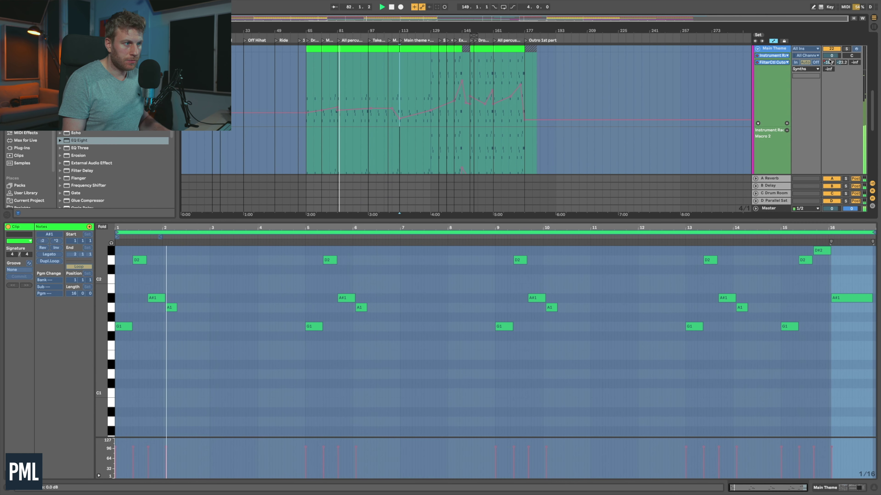
pyautogui.press('space')
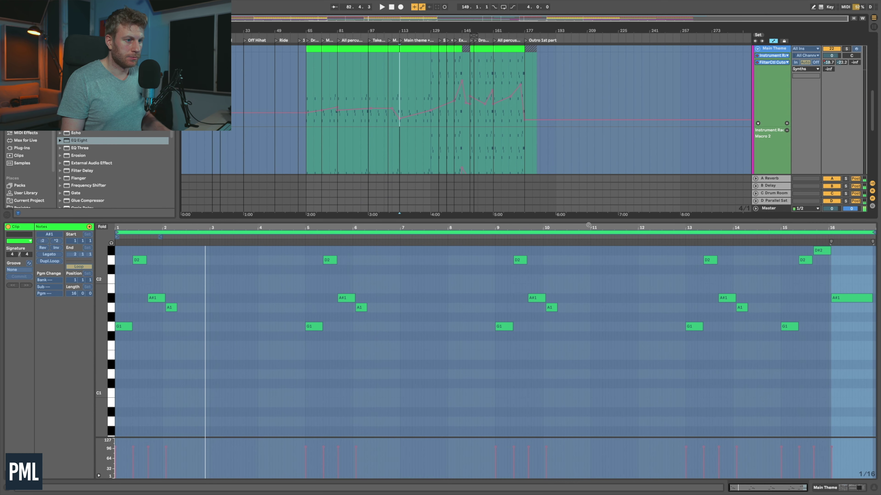
# Step: Shrink the clip editor to enlarge the arrangement and fold the Main Theme track
pyautogui.moveTo(584, 227); pyautogui.dragTo(588, 387)
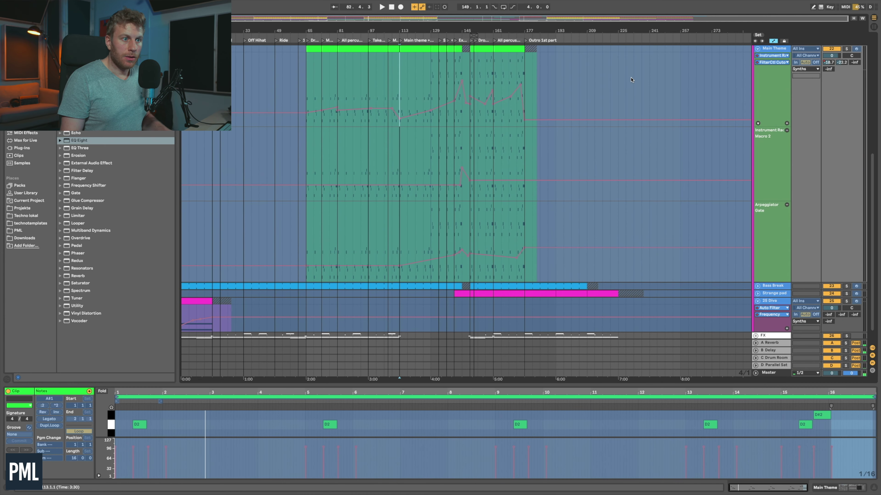
pyautogui.click(757, 110)
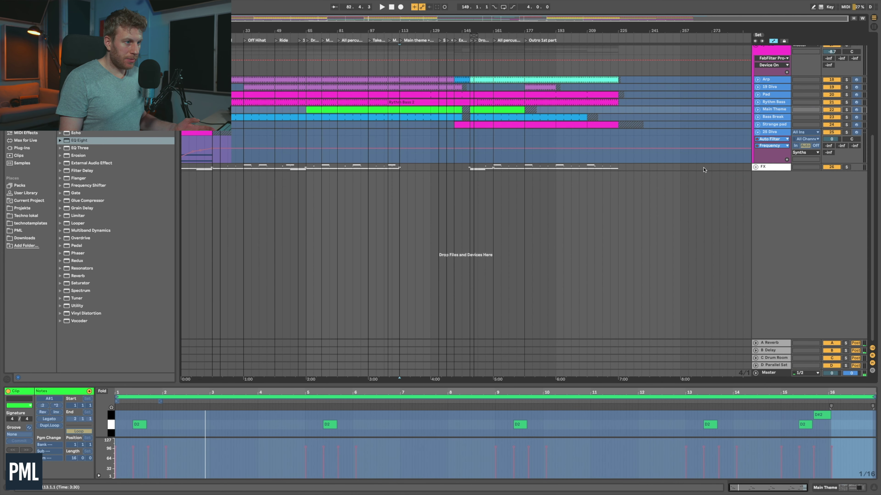
# Step: Unfold the SN/CL group and its Snare/Clap track, and play the arrangement from the start of the snare clip
pyautogui.scroll(5, 689, 165)
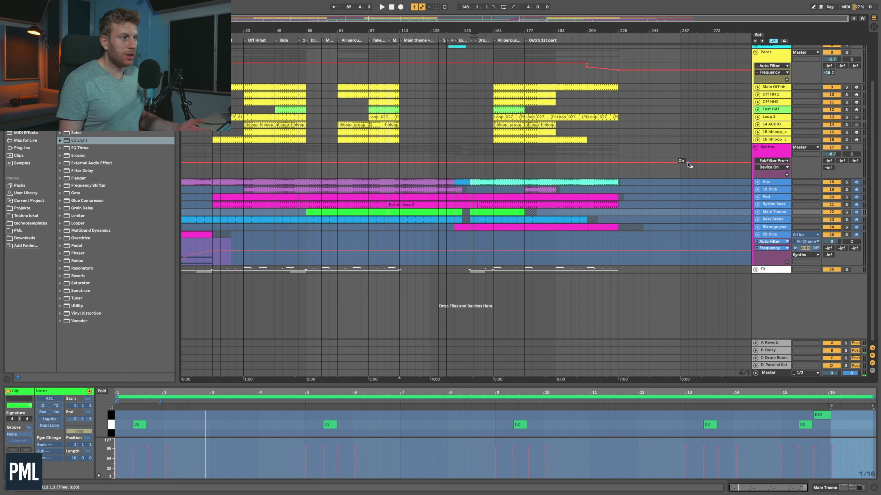
pyautogui.scroll(3, 690, 165)
pyautogui.scroll(-1, 688, 166)
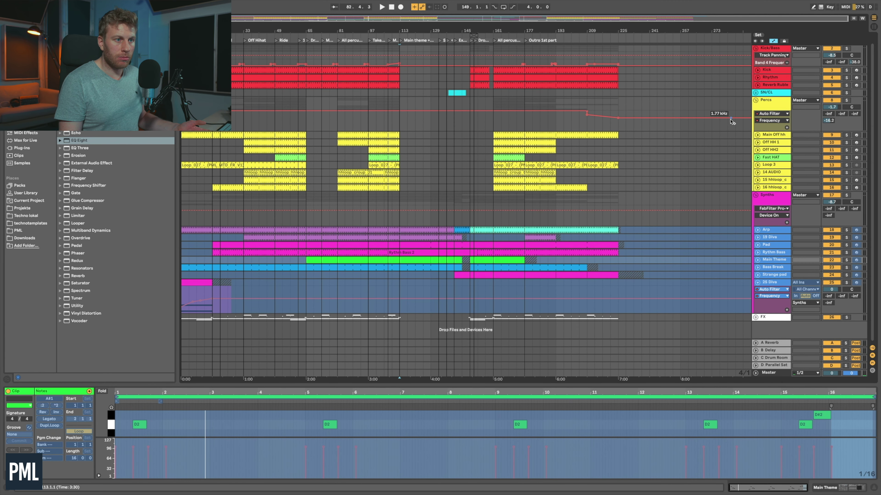
pyautogui.click(756, 93)
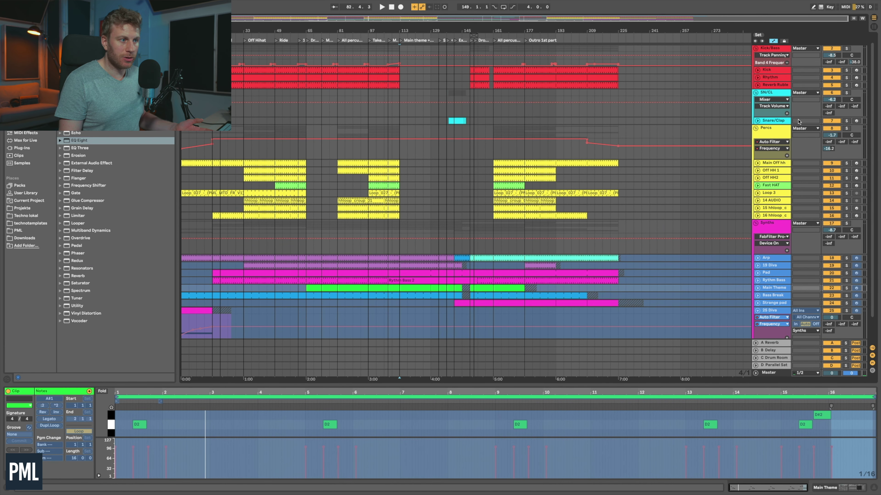
pyautogui.click(454, 120)
pyautogui.click(752, 121)
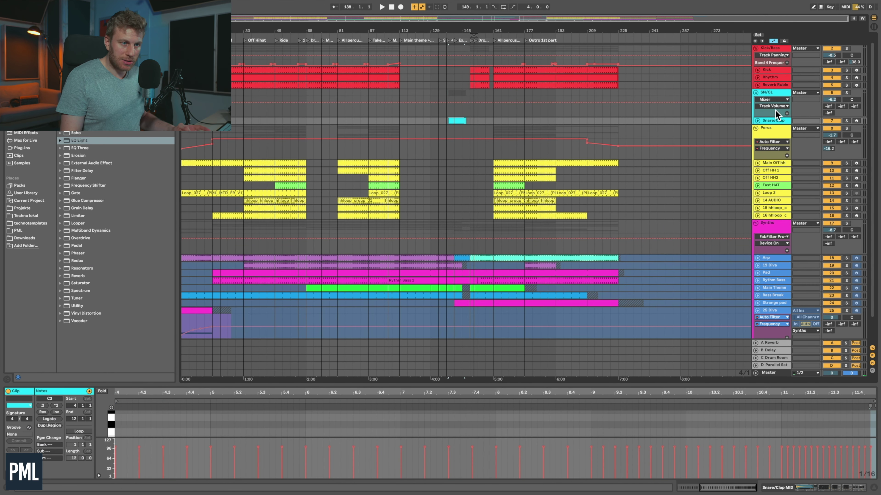
pyautogui.click(757, 121)
pyautogui.press('space')
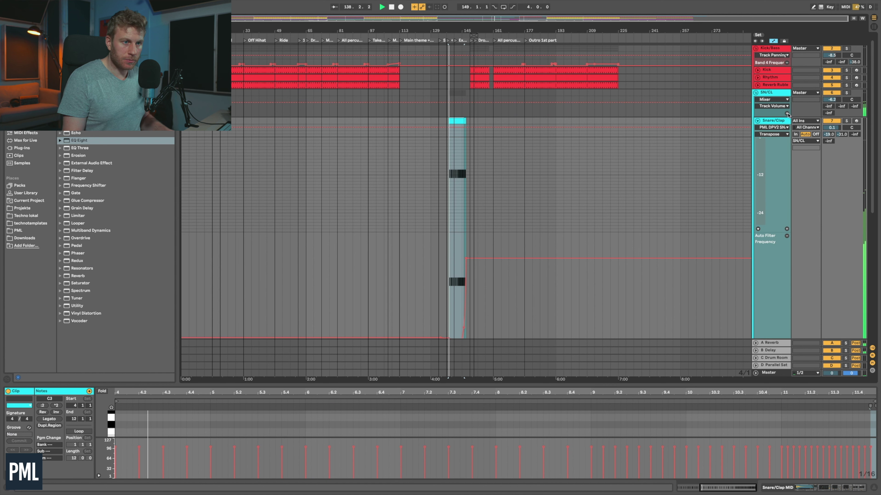
# Step: Compare the Snare/Clap track soloed and in the full mix during playback, and fold the unsoloed track
pyautogui.click(847, 120)
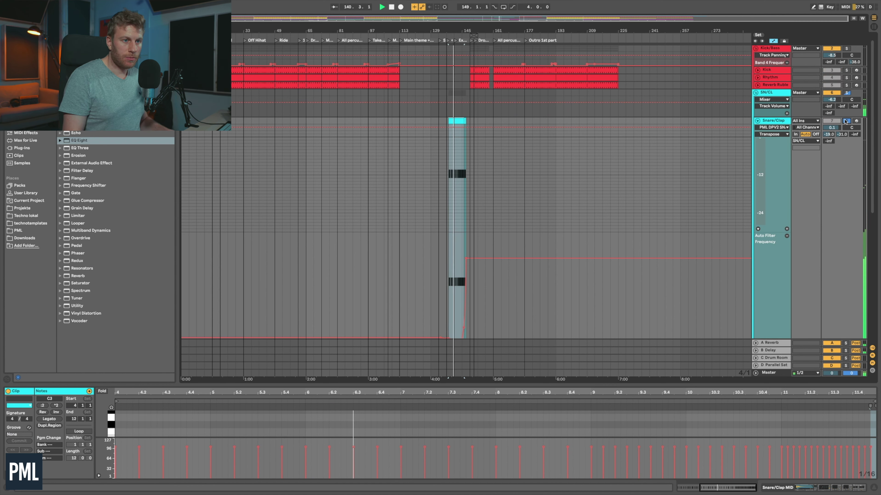
pyautogui.click(846, 121)
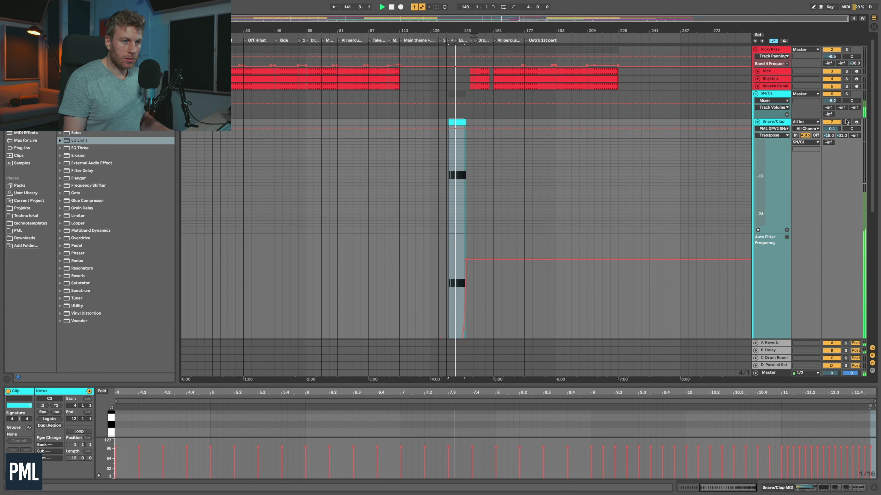
pyautogui.click(846, 122)
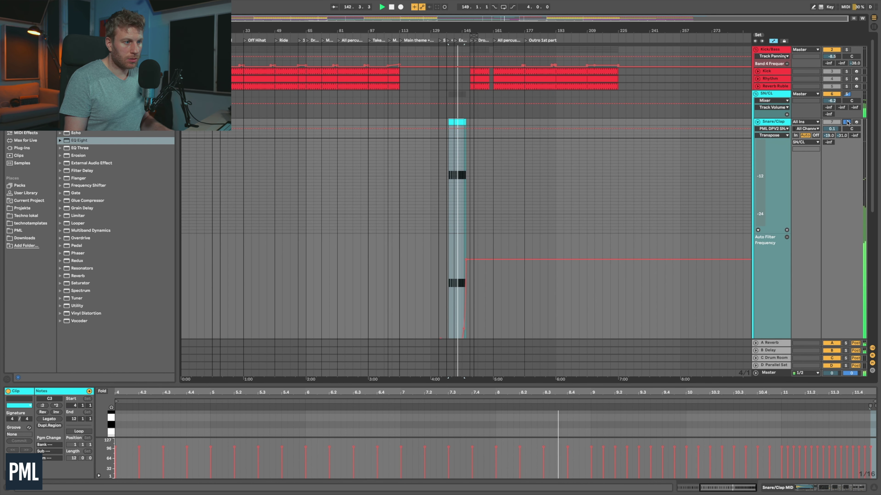
pyautogui.click(847, 121)
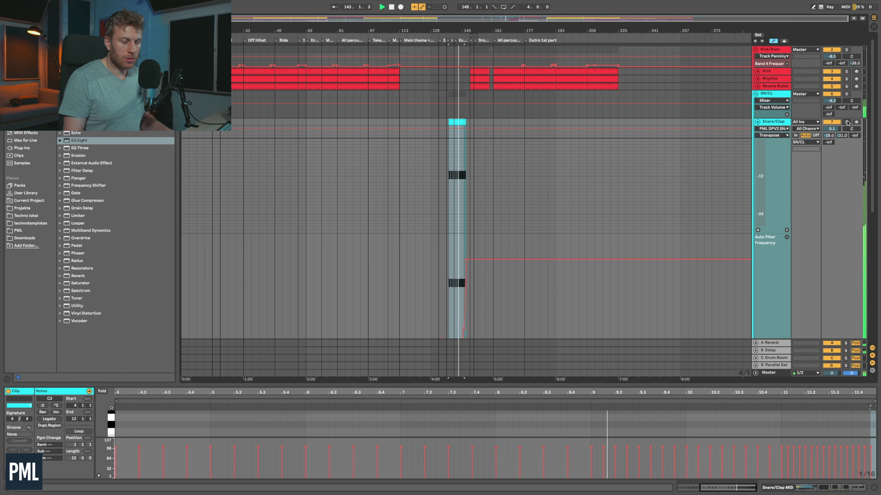
pyautogui.click(758, 122)
# Step: Unfold and solo the Strange pad track, and listen to its clip through the excitement section into the drop
pyautogui.scroll(-2, 714, 192)
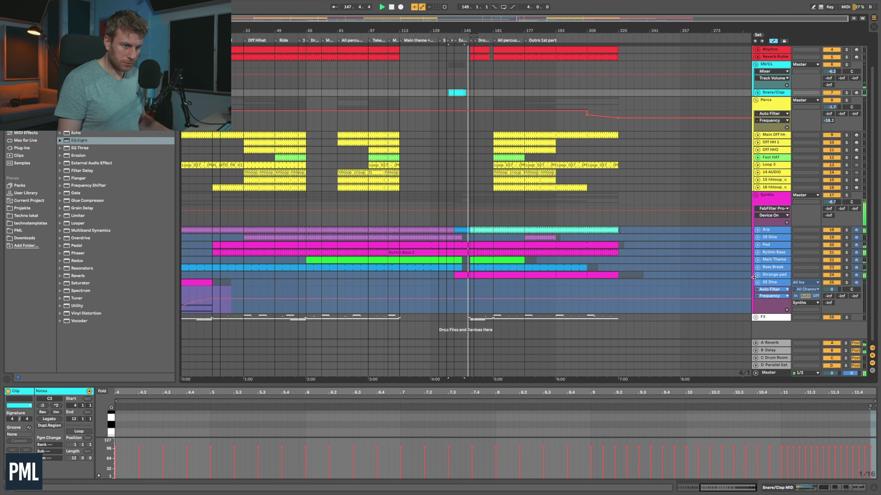
pyautogui.click(530, 275)
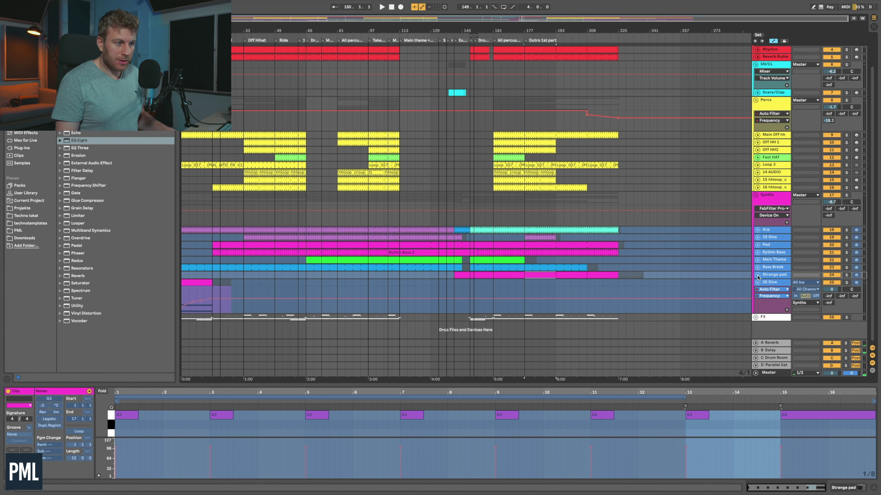
pyautogui.click(757, 276)
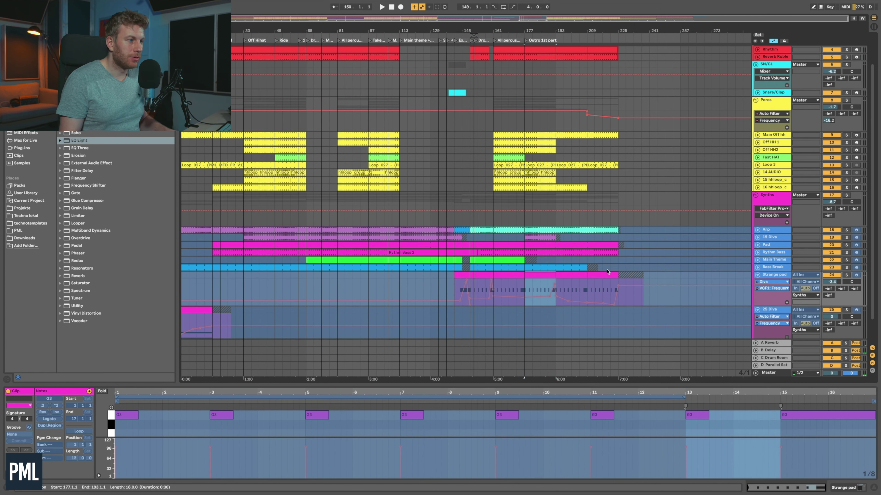
pyautogui.moveTo(460, 30); pyautogui.dragTo(430, 30)
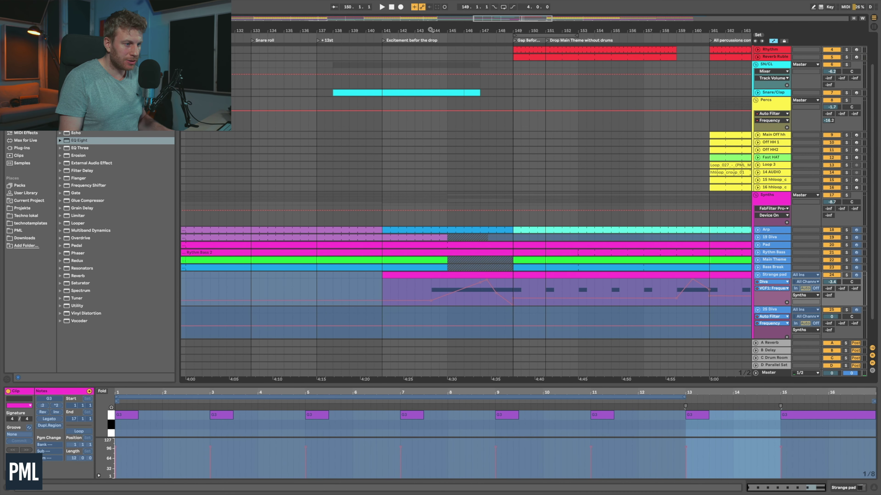
pyautogui.click(846, 276)
pyautogui.click(455, 276)
pyautogui.press('space')
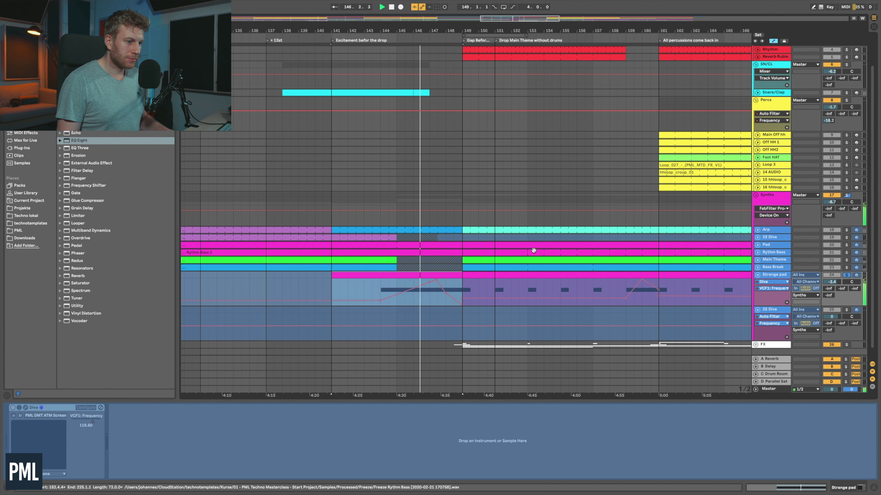
pyautogui.hscroll(3, 527, 245)
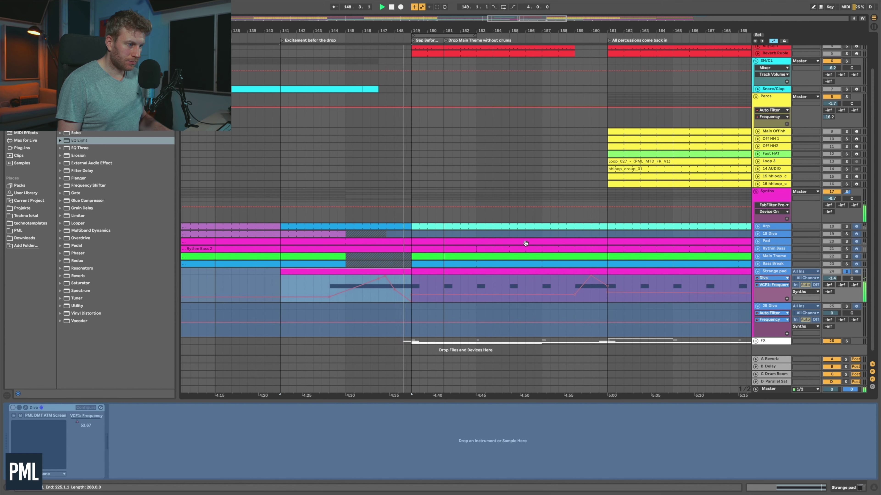
pyautogui.scroll(1, 526, 244)
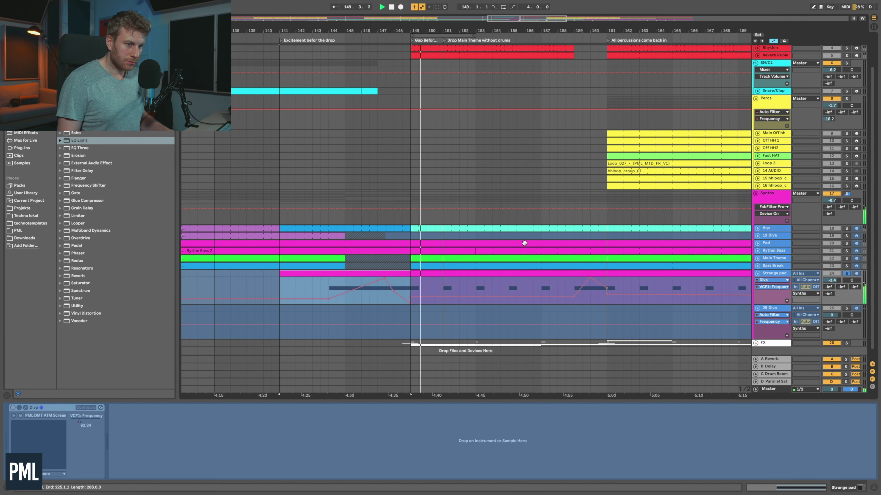
pyautogui.press('space')
# Step: Unsolo the Strange pad track and play the full arrangement from bar 144 into the drop
pyautogui.click(772, 274)
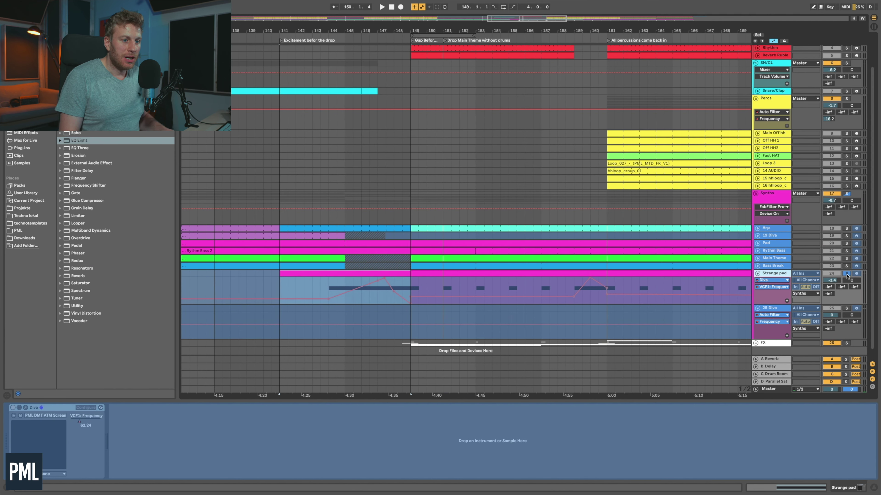
pyautogui.scroll(-1, 847, 276)
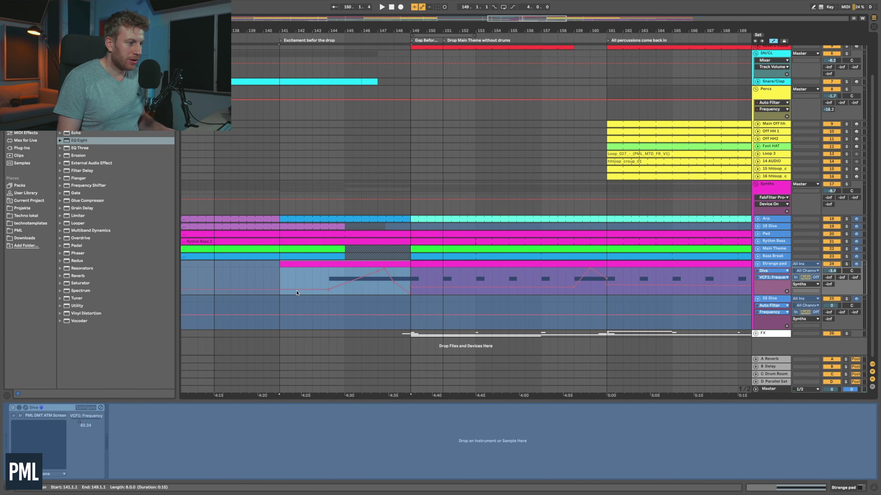
pyautogui.click(328, 281)
pyautogui.scroll(5, 329, 278)
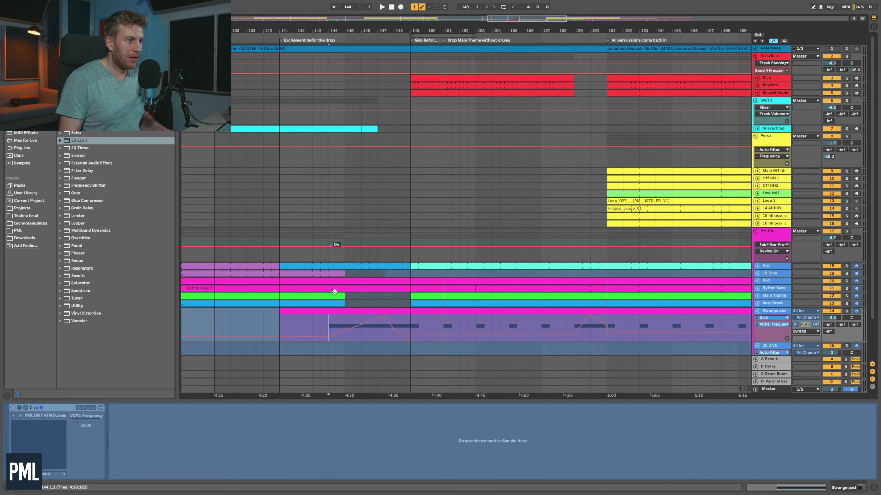
pyautogui.scroll(-1, 402, 311)
pyautogui.scroll(-5, 402, 312)
pyautogui.press('space')
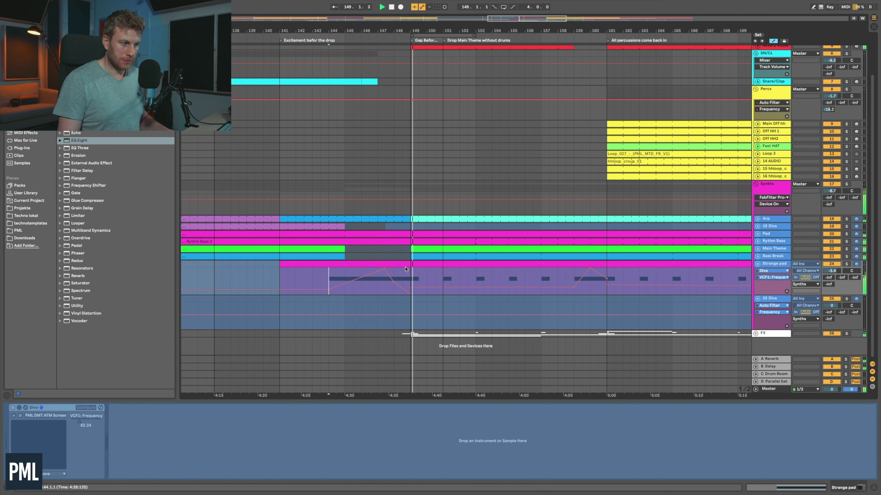
# Step: Fold the Strange pad and 25 Diva tracks and unfold the FX group
pyautogui.click(757, 264)
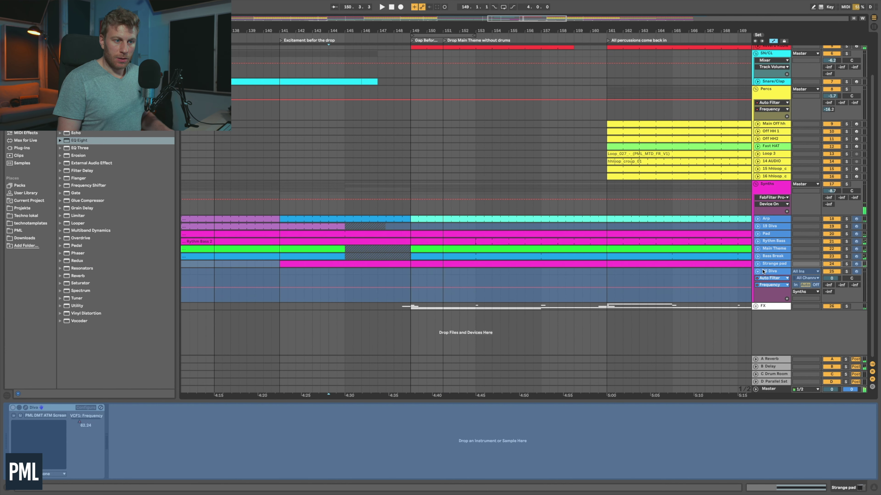
pyautogui.click(757, 272)
pyautogui.hscroll(-1, 741, 261)
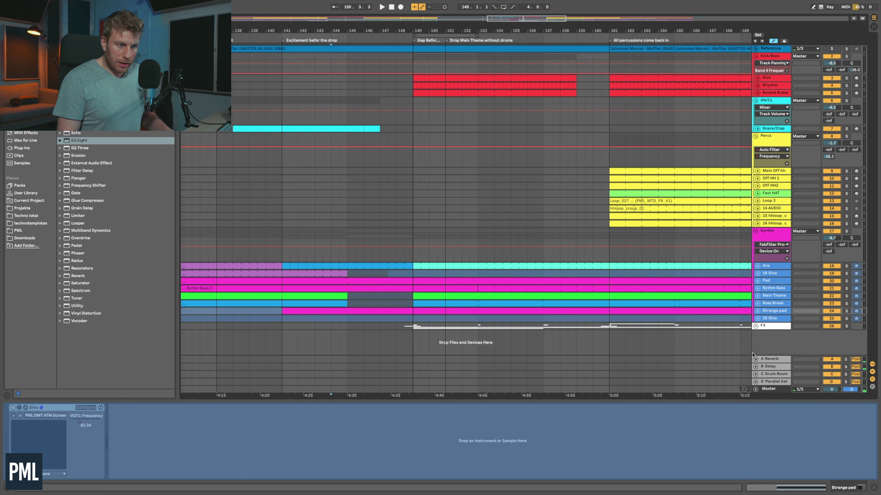
pyautogui.click(756, 327)
pyautogui.scroll(-2, 780, 319)
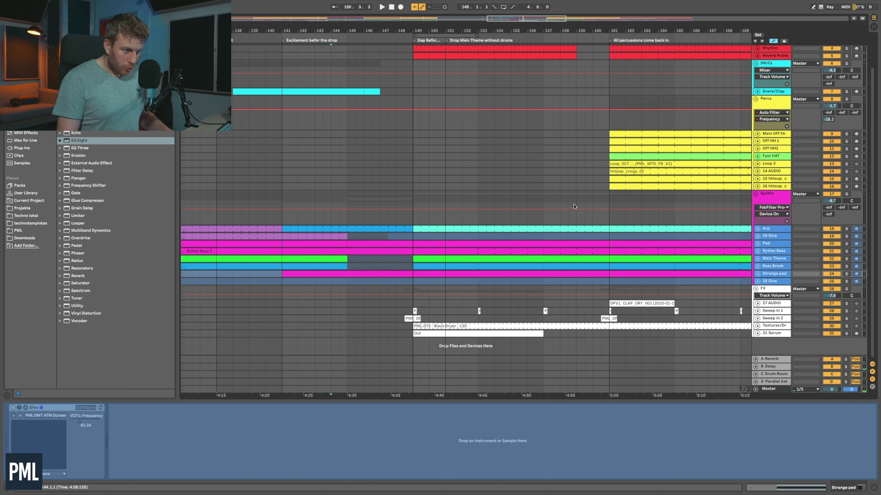
# Step: Solo the FX group and listen from the Sweep in 2 clip just before the drop, unfolding the 31 Serum track
pyautogui.hscroll(2, 806, 315)
pyautogui.click(847, 289)
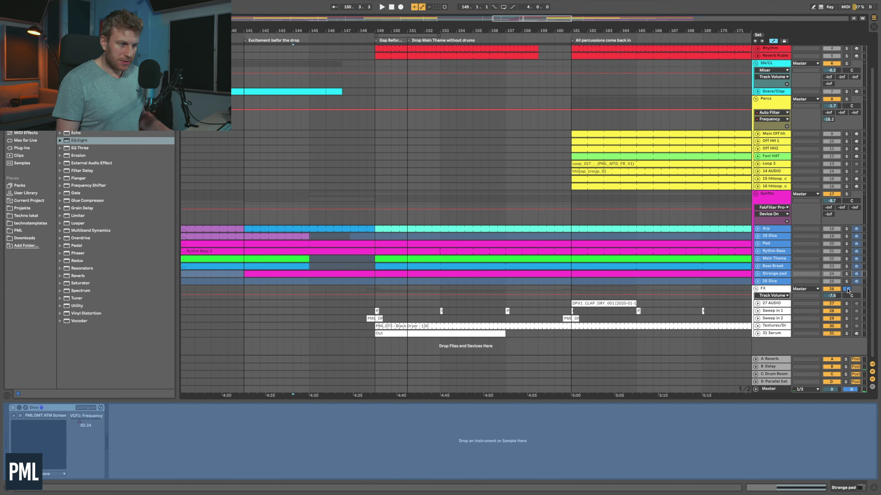
pyautogui.click(368, 318)
pyautogui.press('space')
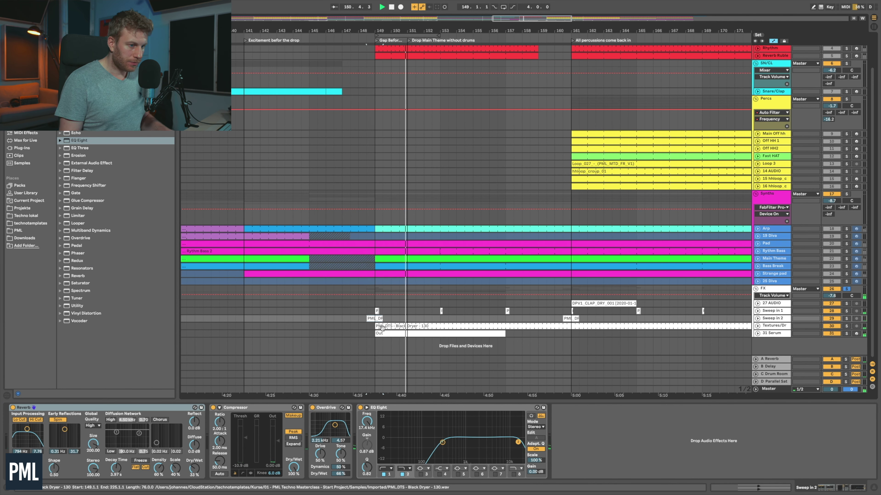
pyautogui.click(841, 333)
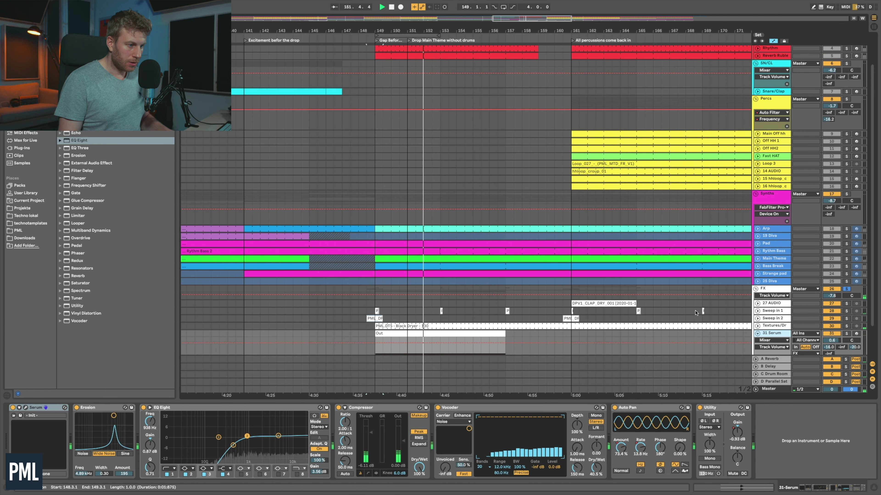
pyautogui.press('space')
# Step: Unfold and solo the Textures/Drones track and listen to its Black Dryer clip from bar 163
pyautogui.hscroll(5, 669, 300)
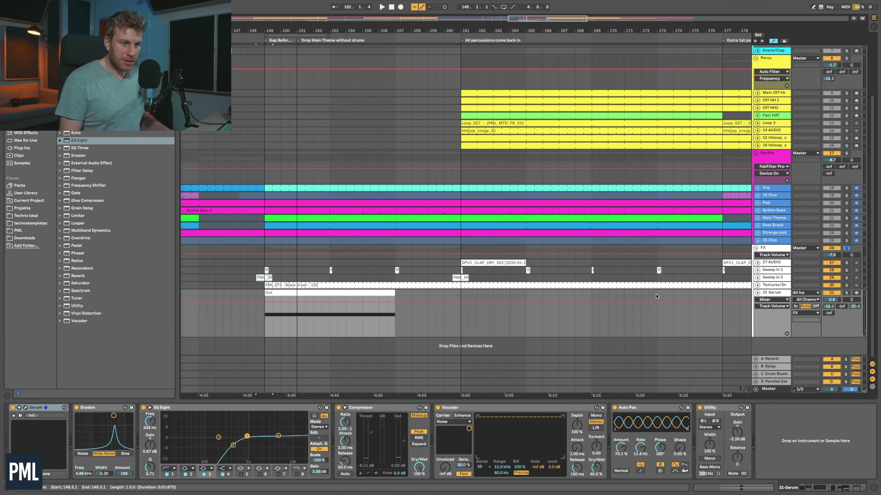
pyautogui.click(758, 285)
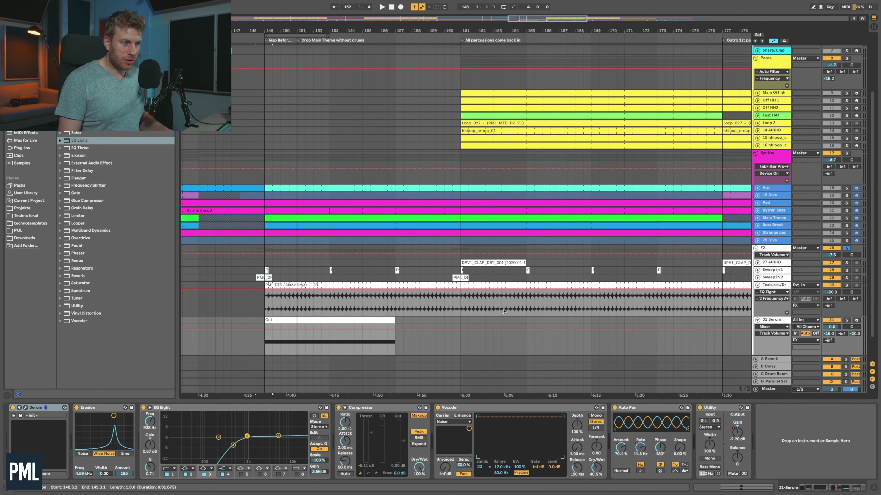
pyautogui.click(856, 292)
pyautogui.click(847, 286)
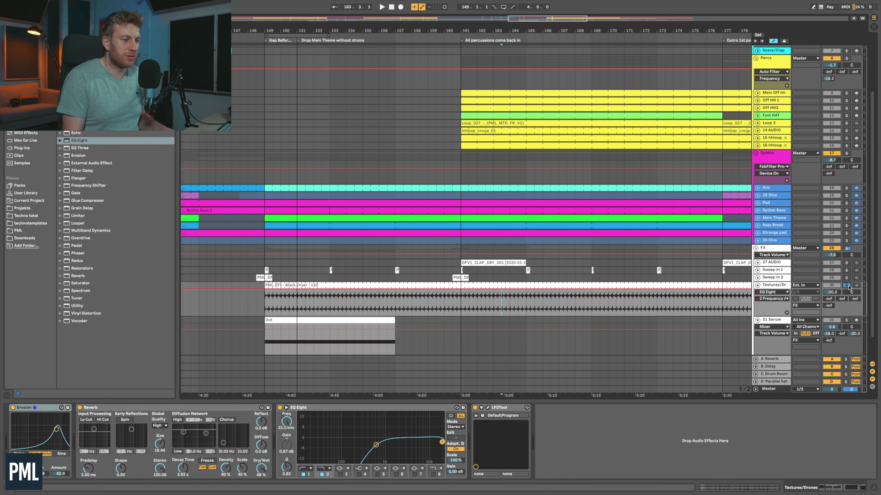
pyautogui.press('space')
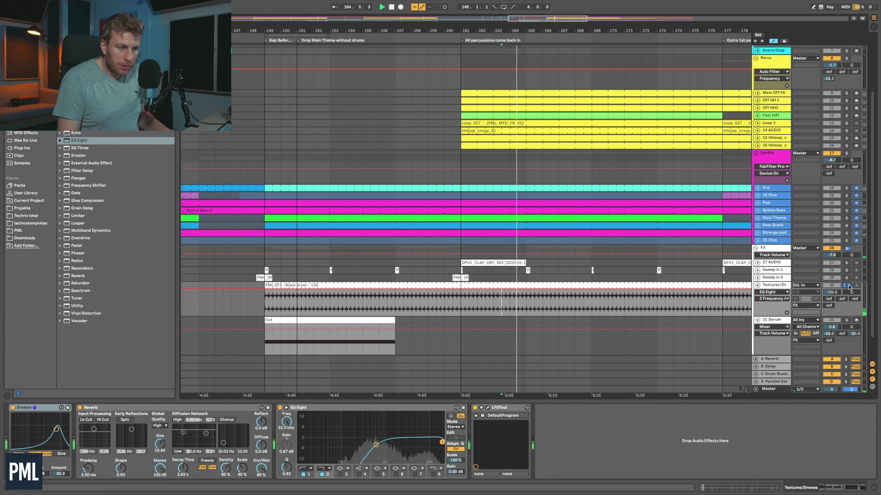
pyautogui.scroll(-2, 849, 287)
pyautogui.press('space')
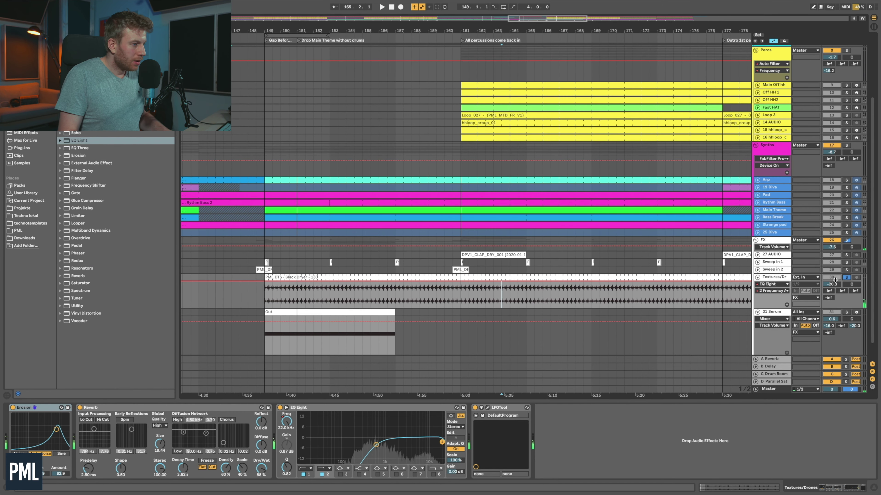
# Step: Solo the Sweep in 1 track and listen to its short clip at bar 157
pyautogui.click(838, 265)
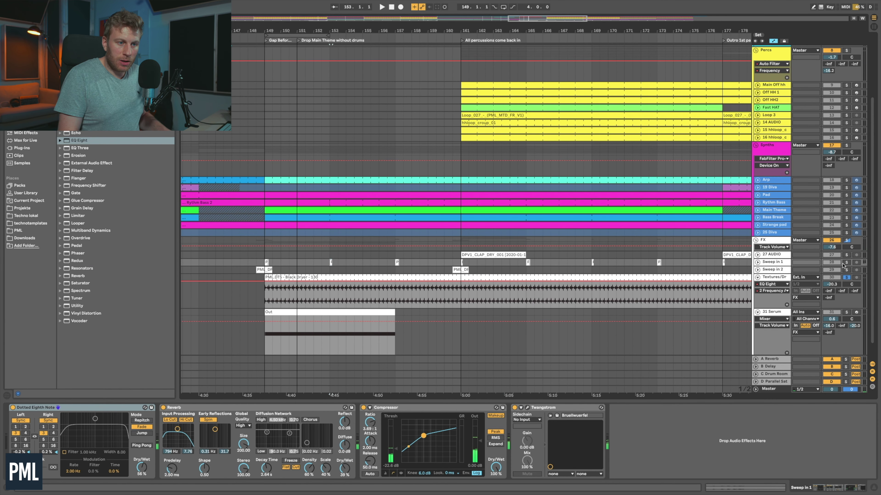
pyautogui.press('space')
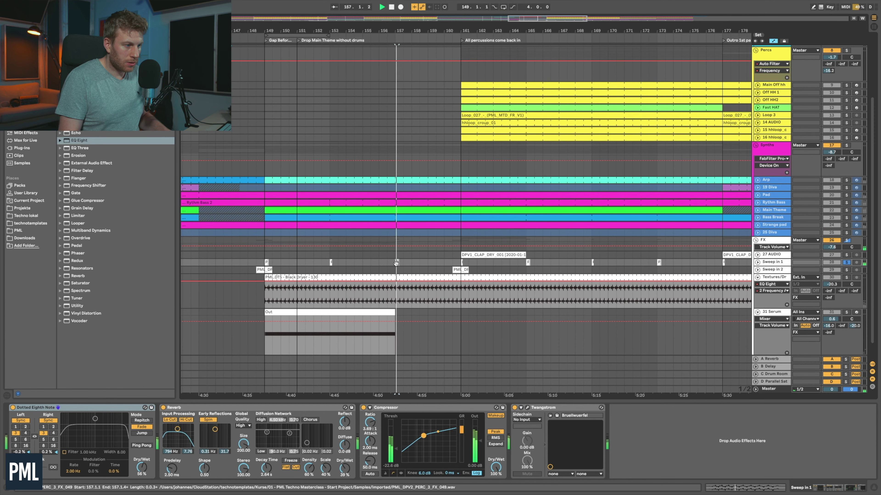
# Step: Fold the Textures/Drones and 31 Serum tracks in the FX group
pyautogui.scroll(-1, 733, 249)
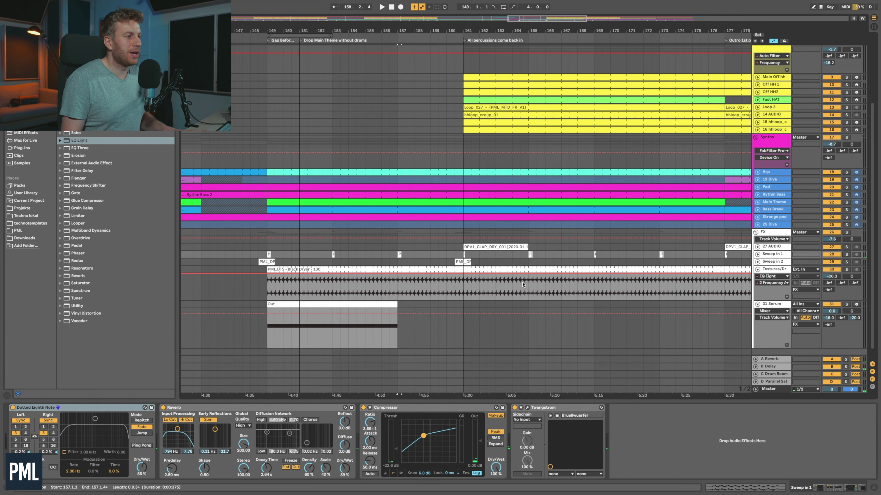
pyautogui.press('-')
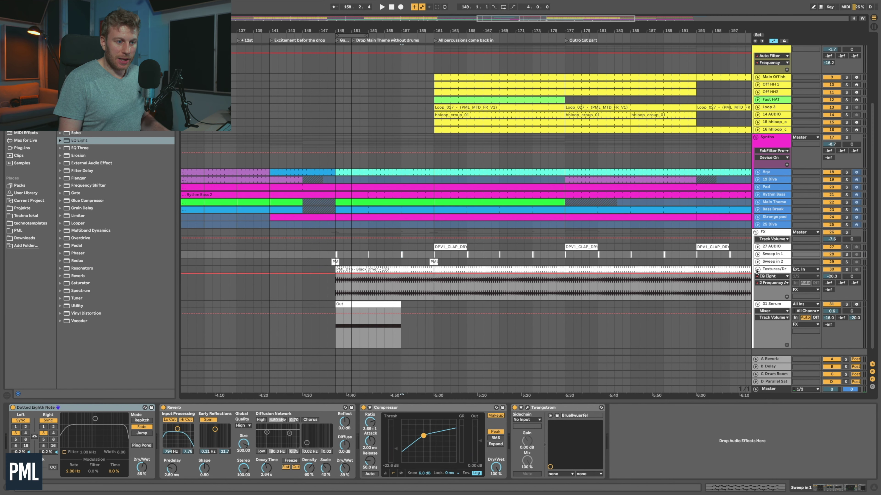
pyautogui.click(758, 270)
pyautogui.click(758, 277)
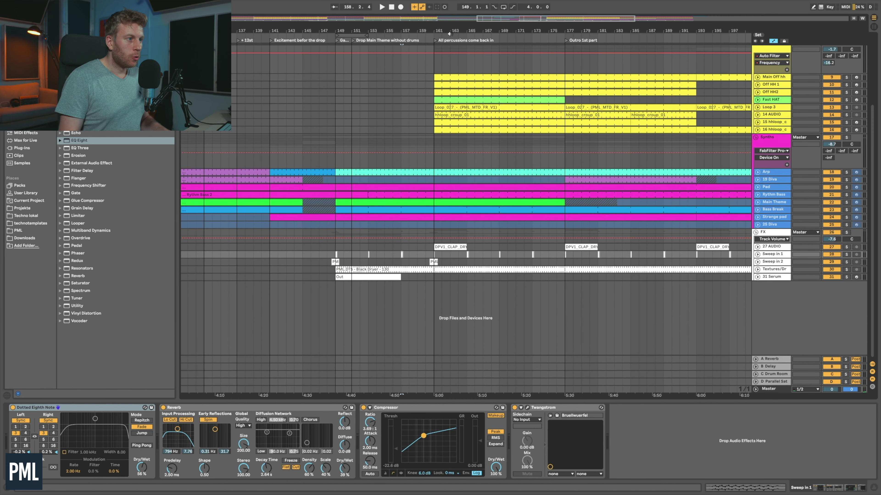
# Step: Open Ozone 9 from the Master track and inspect the bell filter in its Equalizer 1 module
pyautogui.press('w')
pyautogui.click(783, 390)
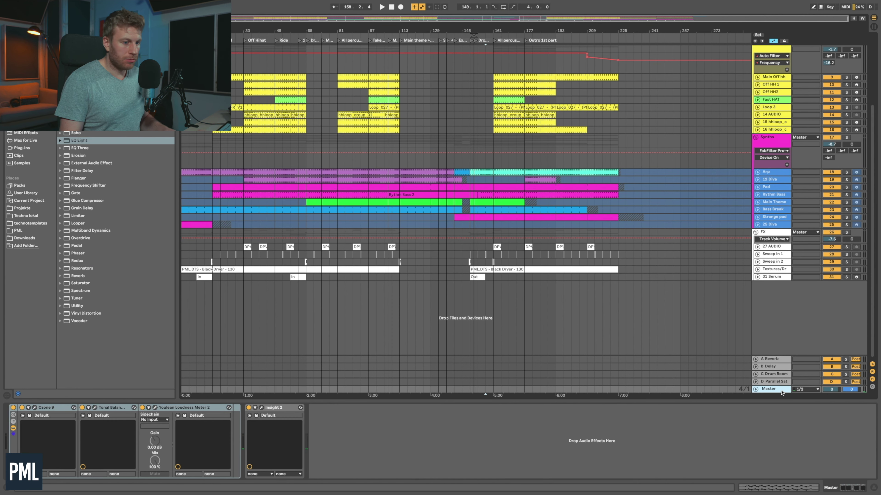
pyautogui.click(35, 408)
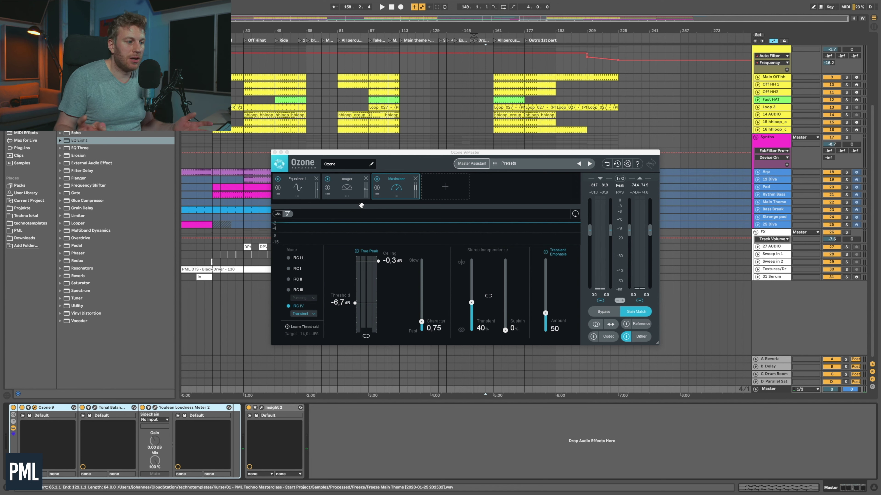
pyautogui.click(297, 187)
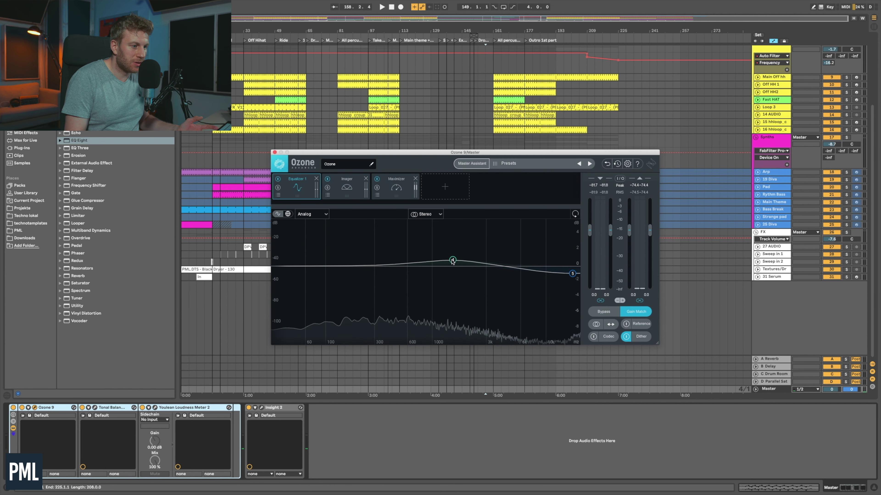
pyautogui.moveTo(452, 260)
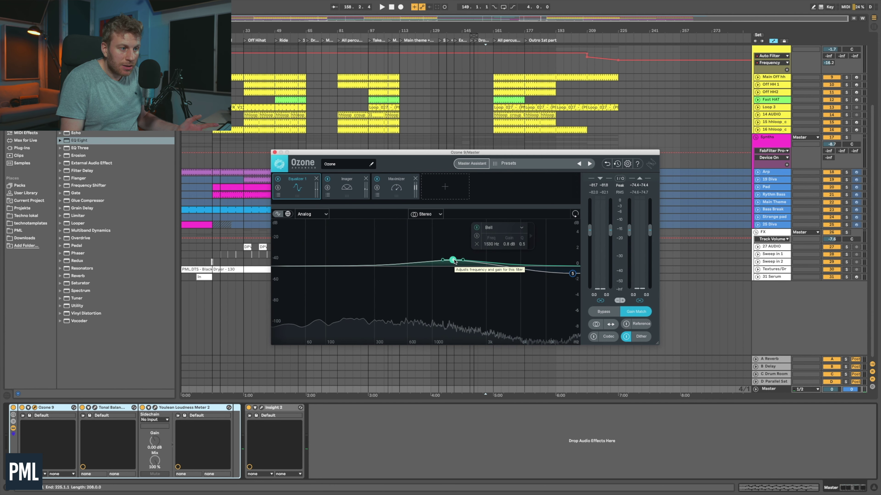